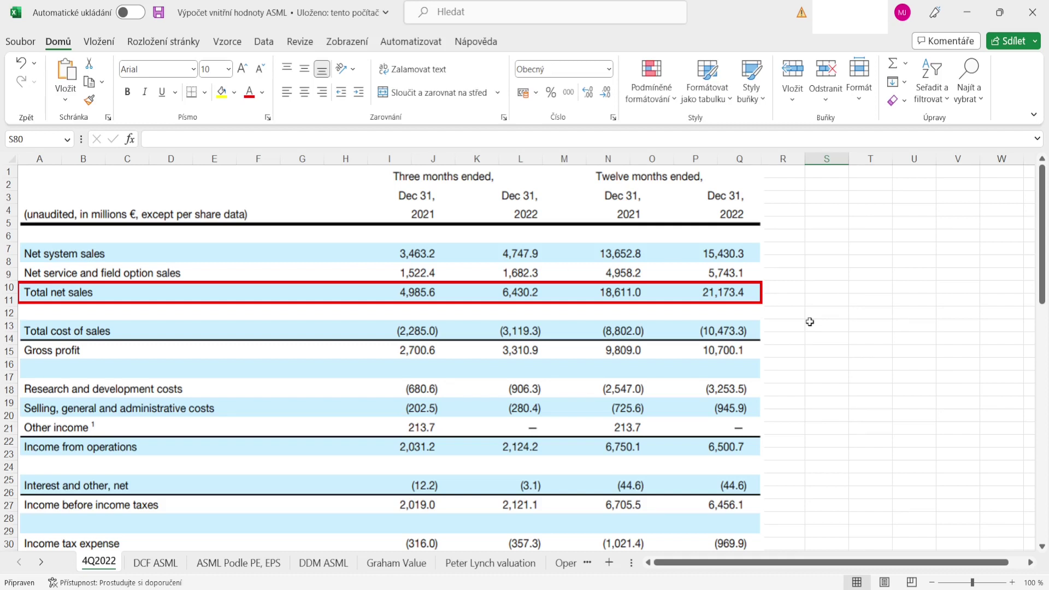
# - Examine ASML's income statement and operating cash flows on the 4Q2022 sheet, especially total net sales, net income and net operating cash
pyautogui.scroll(-3, 809, 322)
pyautogui.scroll(-4, 810, 322)
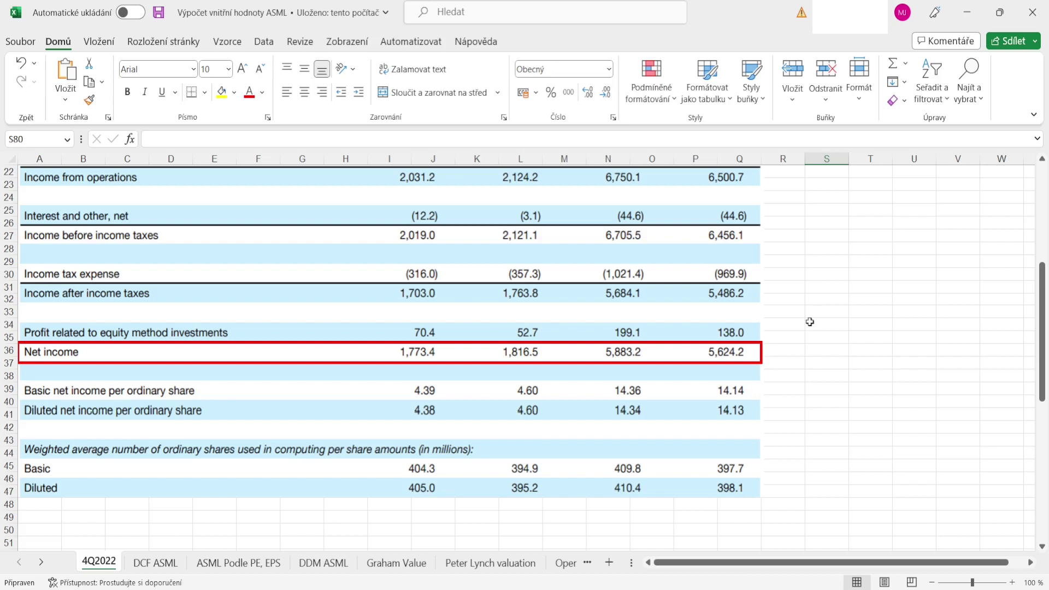
pyautogui.scroll(7, 810, 322)
pyautogui.scroll(-3, 713, 361)
pyautogui.scroll(-4, 713, 361)
pyautogui.scroll(7, 727, 439)
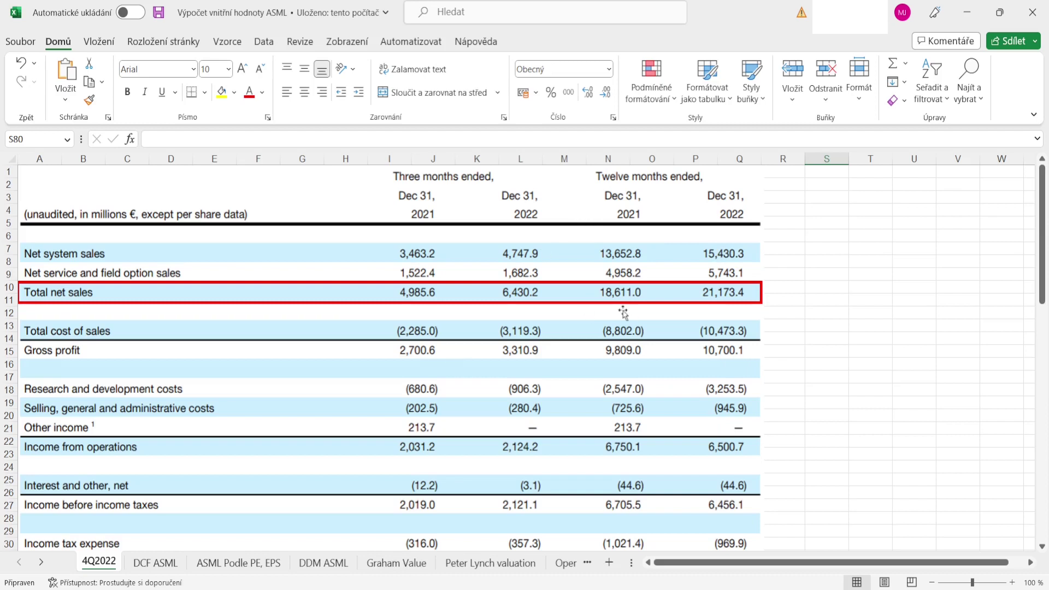
pyautogui.scroll(-6, 622, 333)
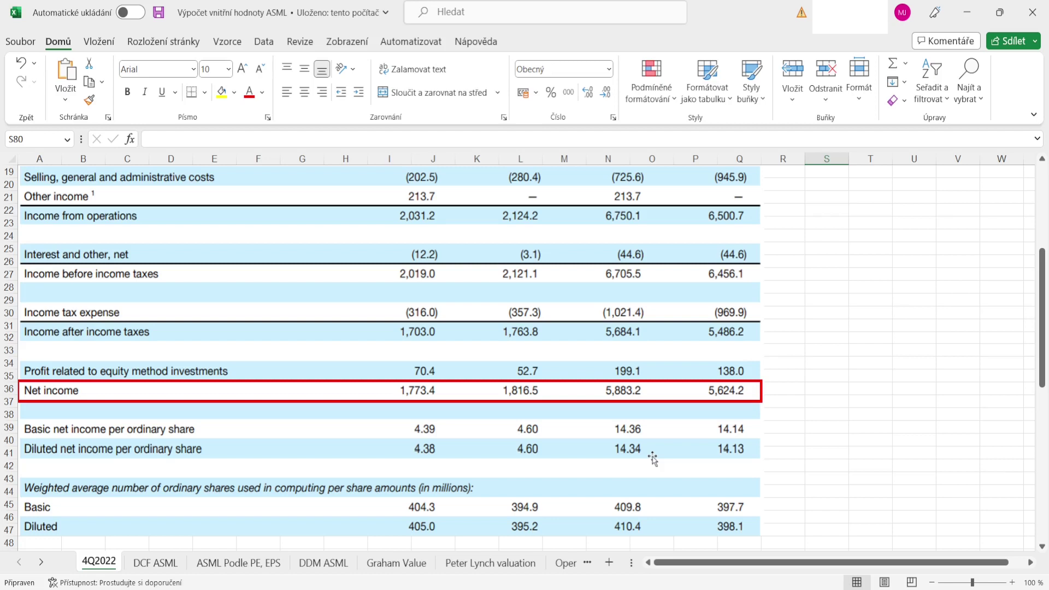
pyautogui.scroll(-10, 653, 459)
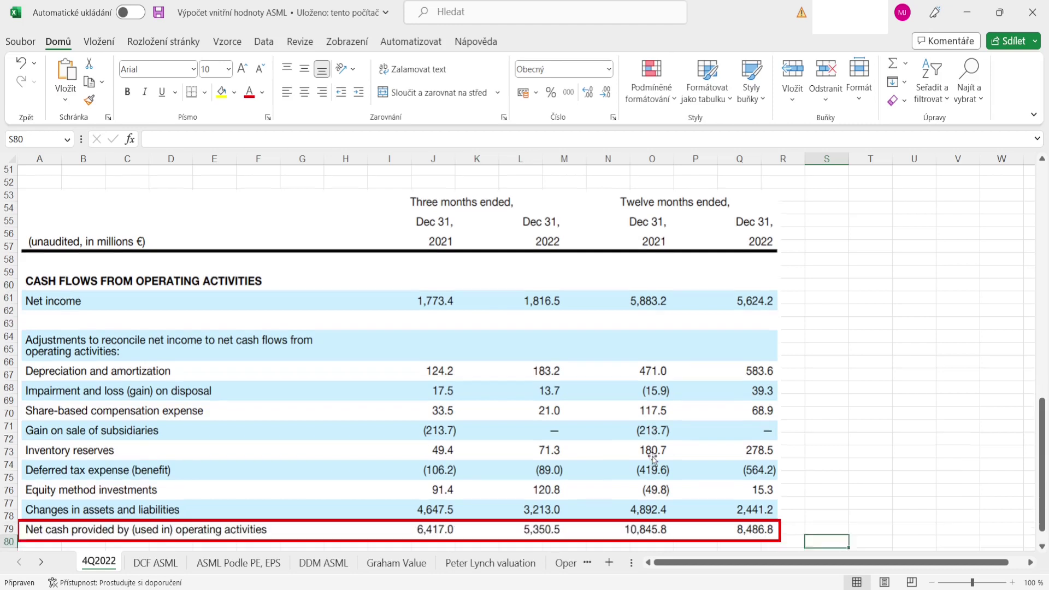
pyautogui.scroll(-1, 653, 459)
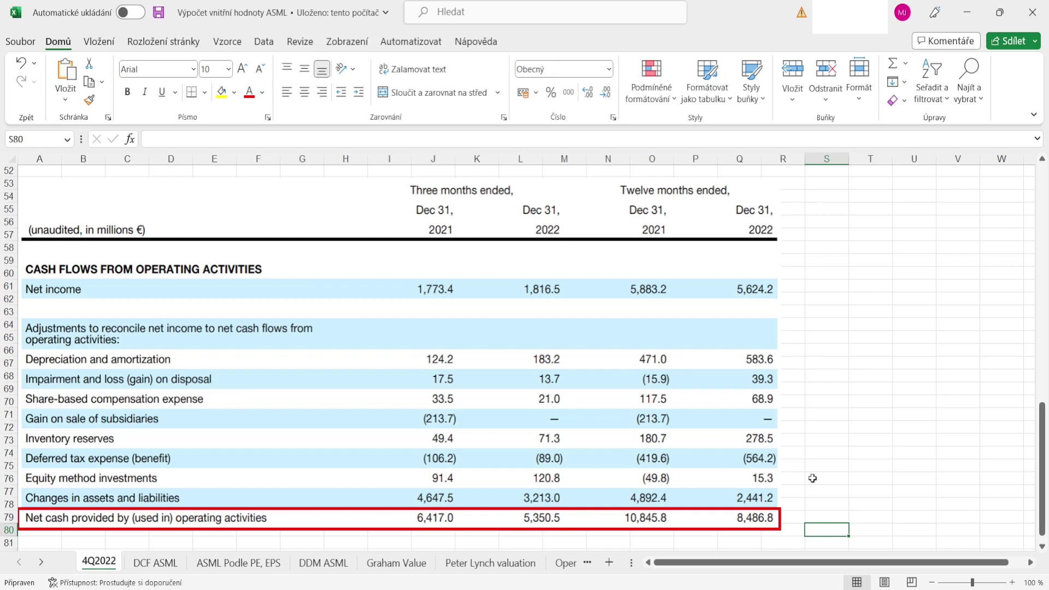
# - Review the DCF ASML and ASML Podle PE, EPS valuations, checking them against the net income and cash flow figures in 4Q2022
pyautogui.click(163, 567)
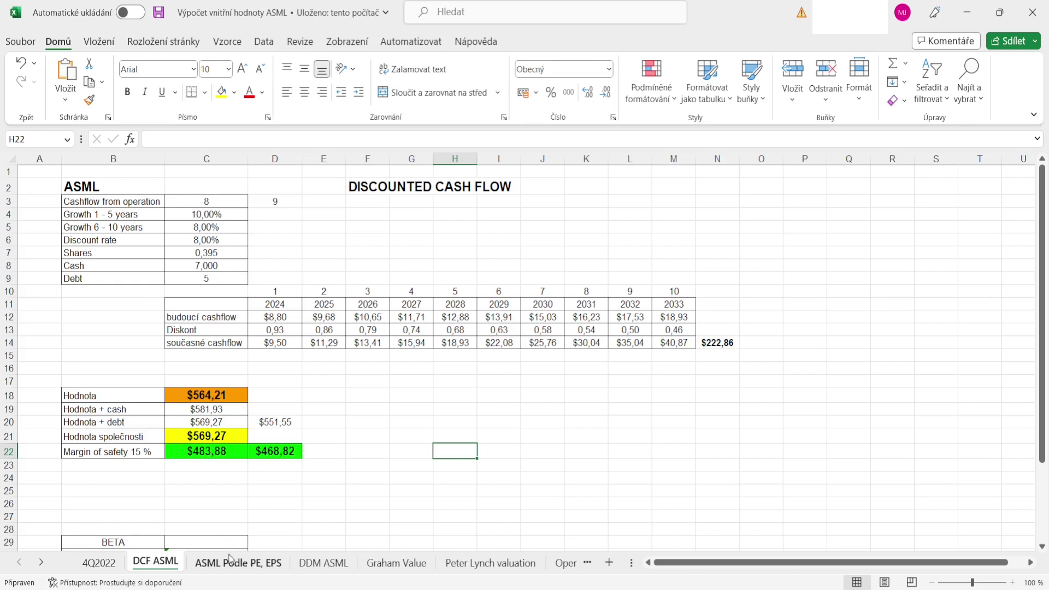
pyautogui.click(242, 566)
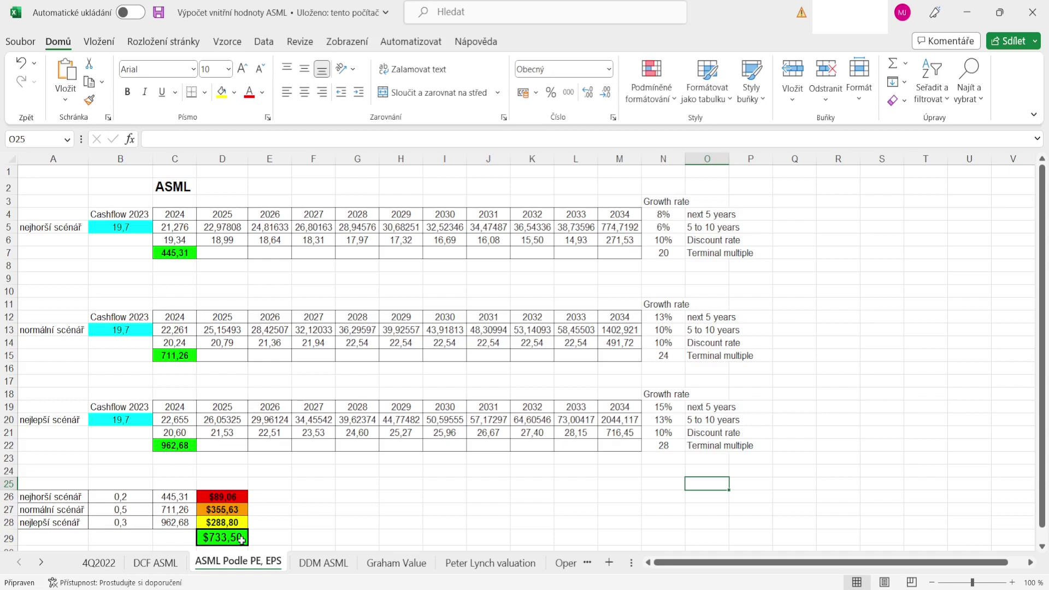
pyautogui.click(100, 569)
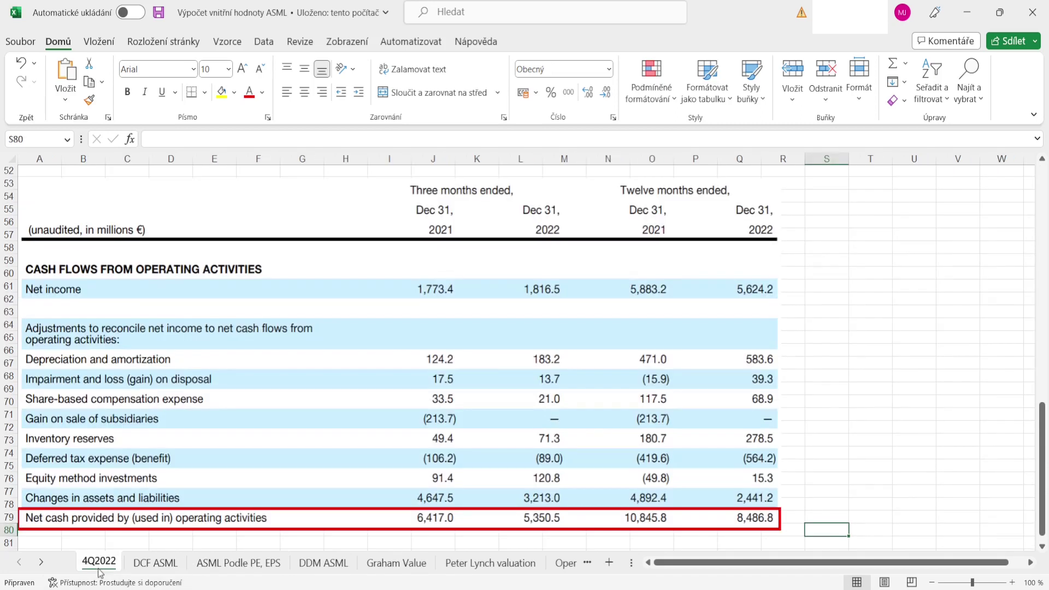
pyautogui.scroll(8, 542, 506)
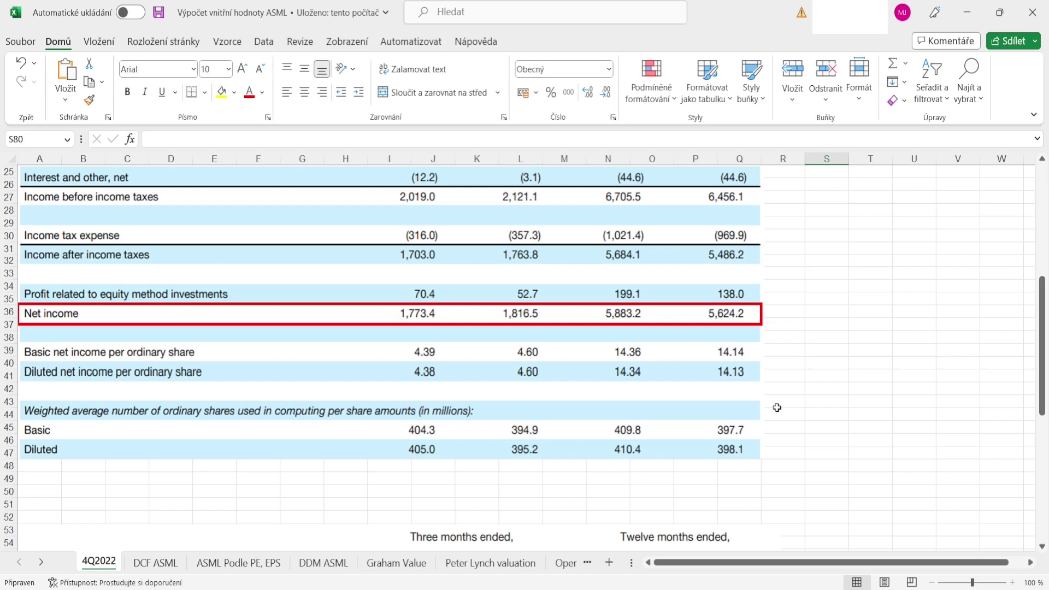
pyautogui.scroll(-5, 795, 395)
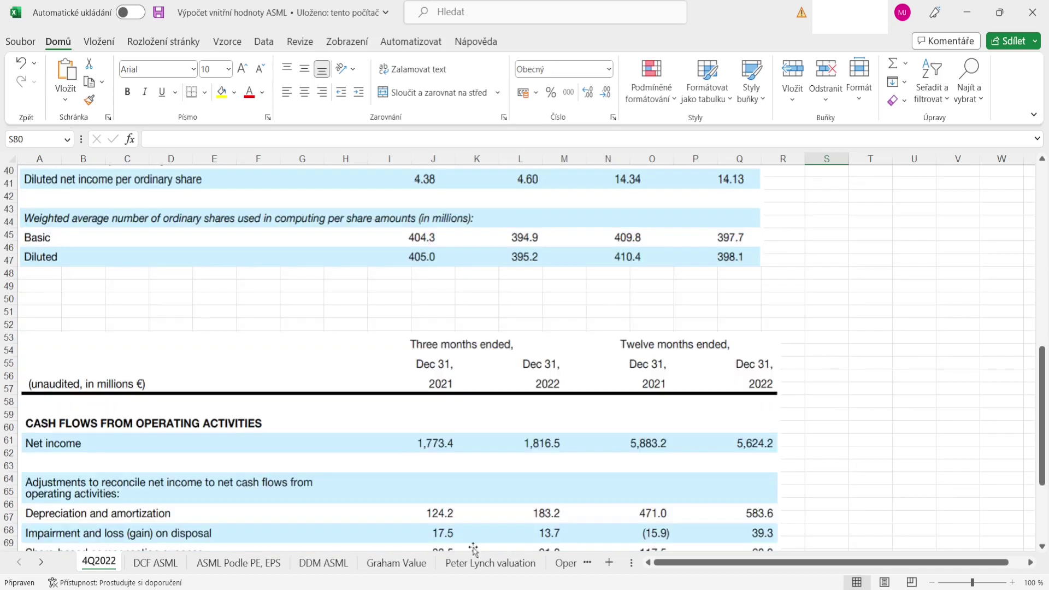
pyautogui.click(238, 563)
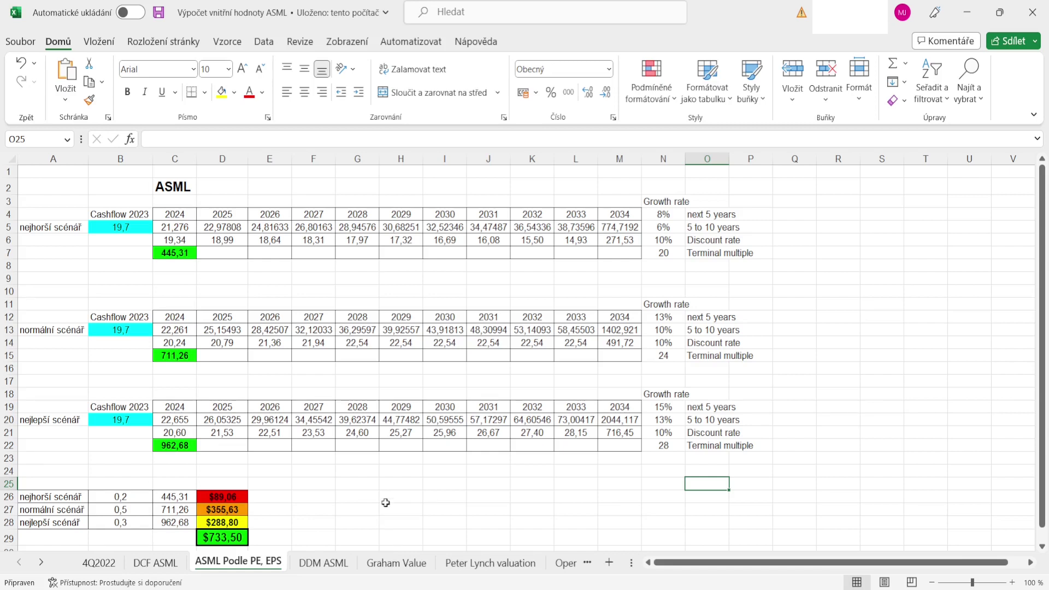
# - On the DDM ASML sheet, try a required return (Požadovaný výnos) of 10% and undo the change
pyautogui.click(324, 563)
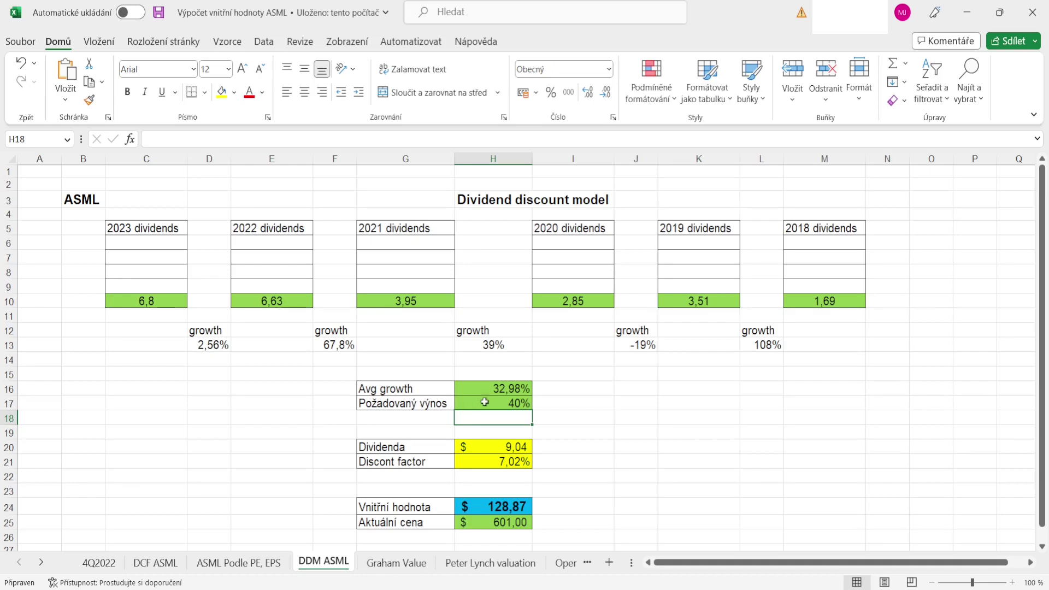
pyautogui.click(520, 402)
pyautogui.write('10')
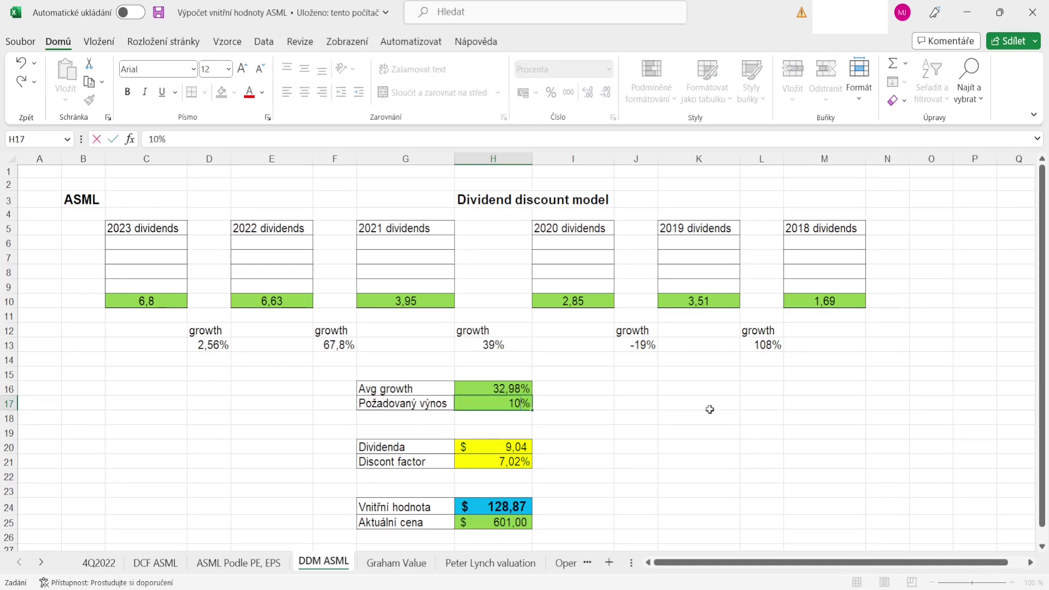
pyautogui.press('Return')
pyautogui.hotkey('ctrl', 'z')
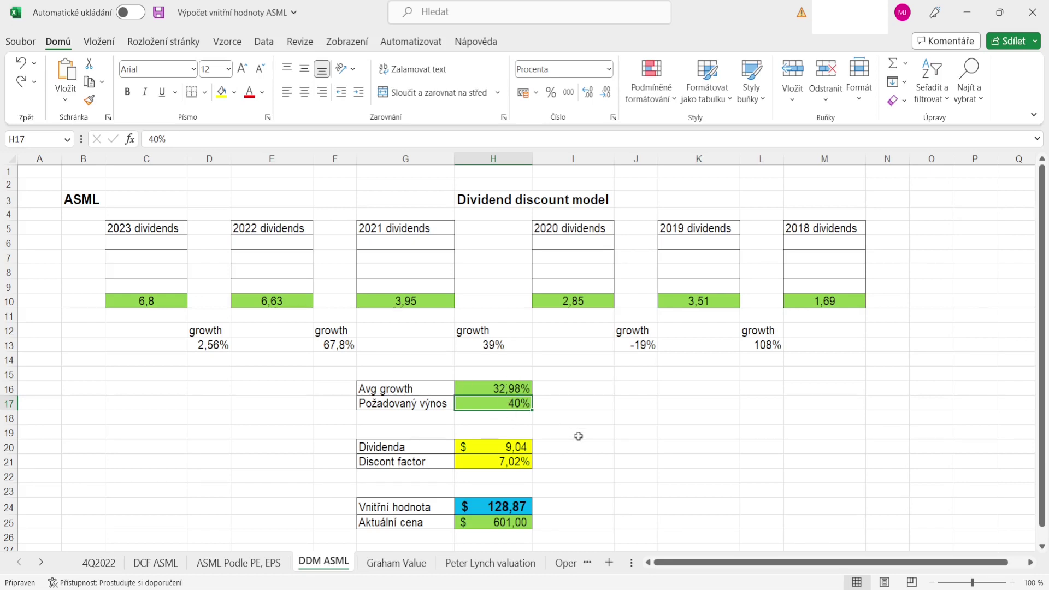
# - Test required returns of 50% and 35% in the dividend discount model, undoing each change
pyautogui.write('50')
pyautogui.press('Return')
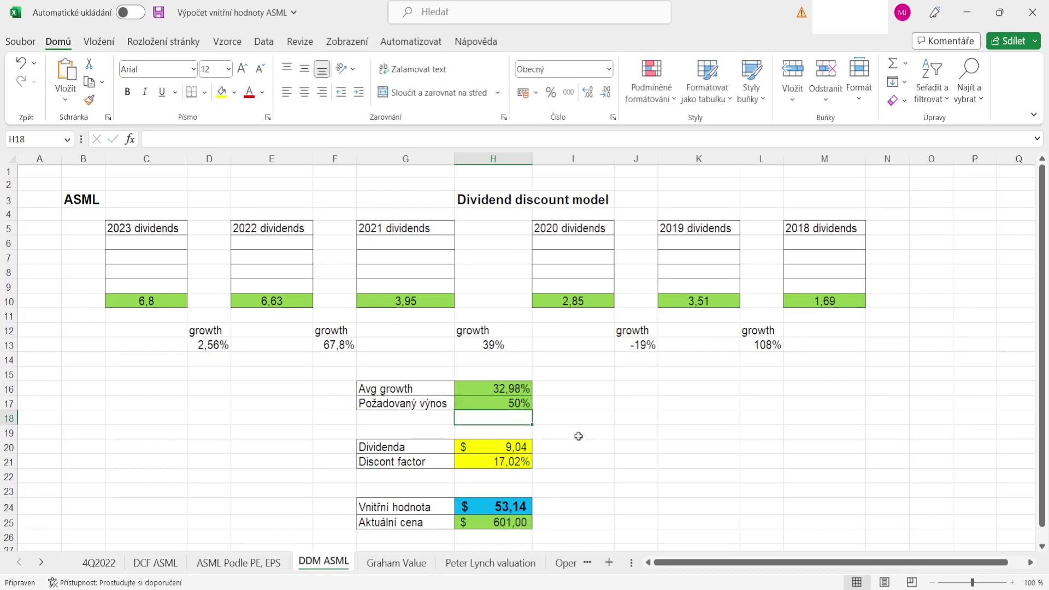
pyautogui.hotkey('ctrl', 'z')
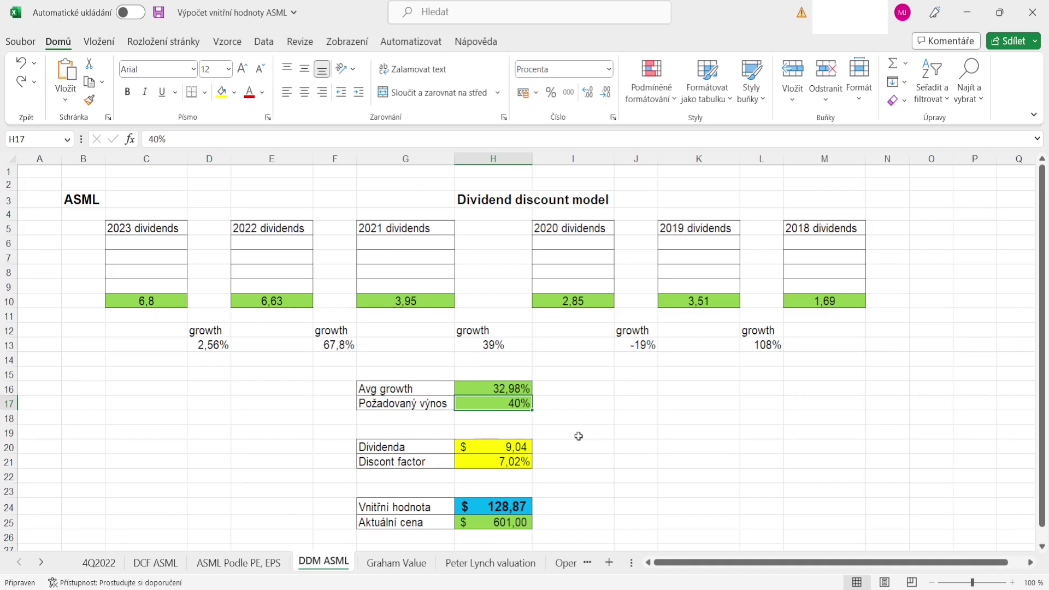
pyautogui.write('35')
pyautogui.press('Return')
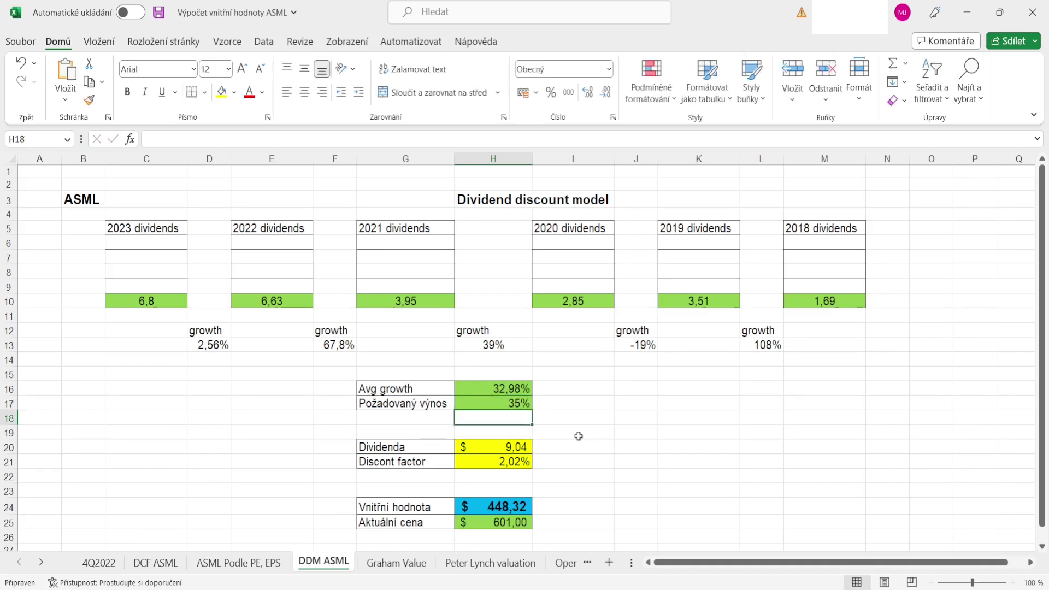
pyautogui.hotkey('ctrl', 'z')
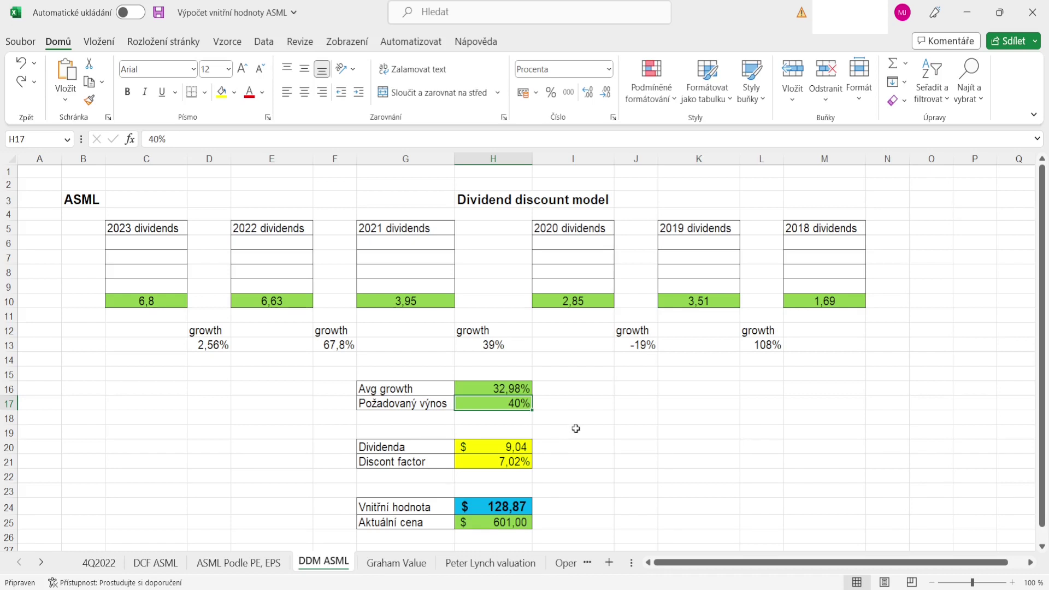
# - Review the Graham Value sheet and narrow columns L and M on the Peter Lynch valuation sheet
pyautogui.click(396, 568)
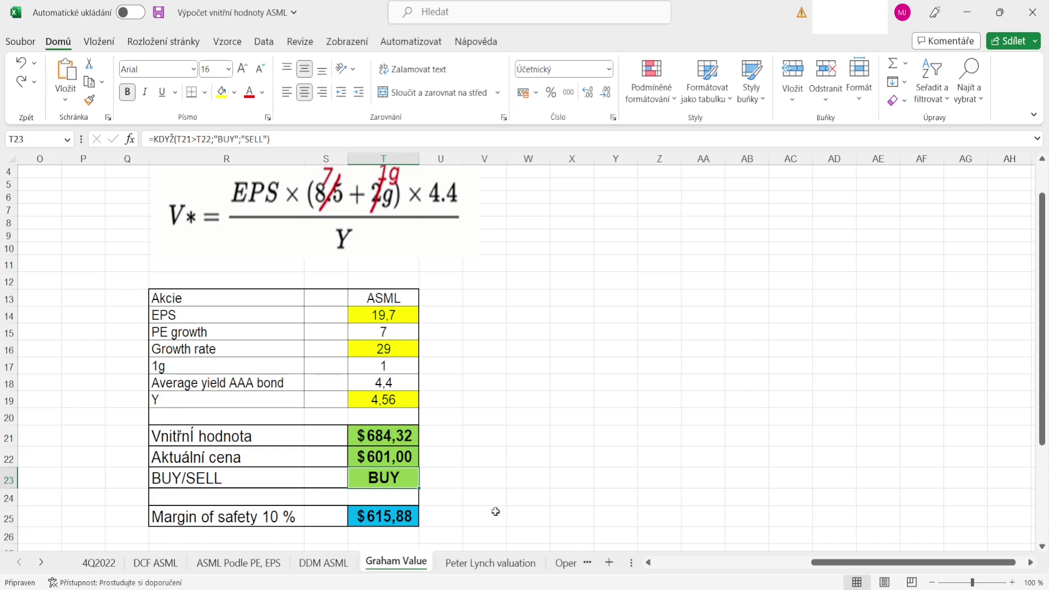
pyautogui.click(492, 566)
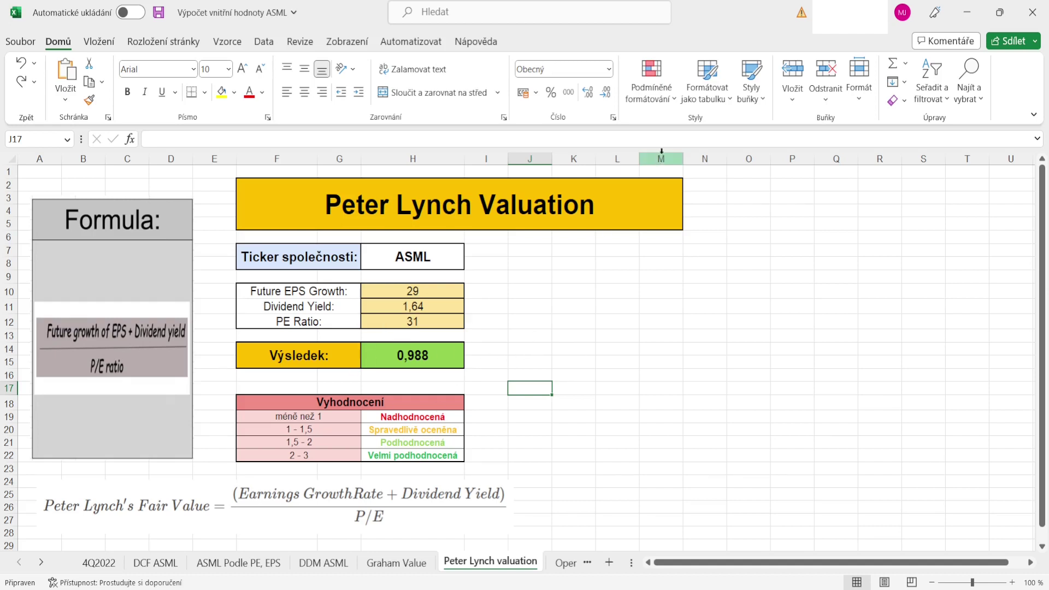
pyautogui.moveTo(683, 159); pyautogui.dragTo(610, 159)
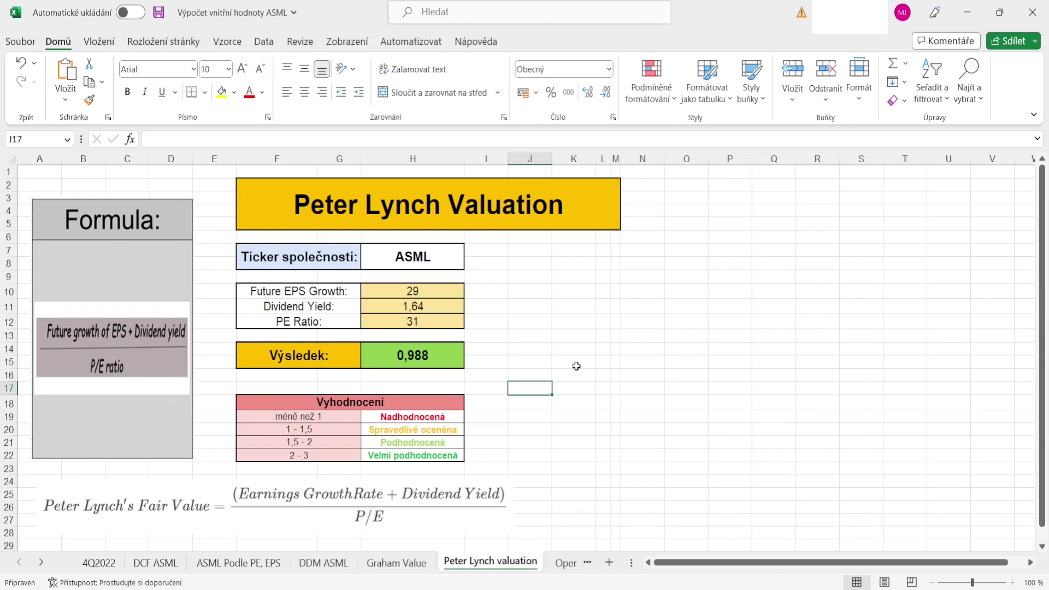
# - Try a Future EPS Growth of 29,8 in the Peter Lynch valuation and undo the change
pyautogui.click(451, 290)
pyautogui.doubleClick(451, 290)
pyautogui.write(',8')
pyautogui.press('Return')
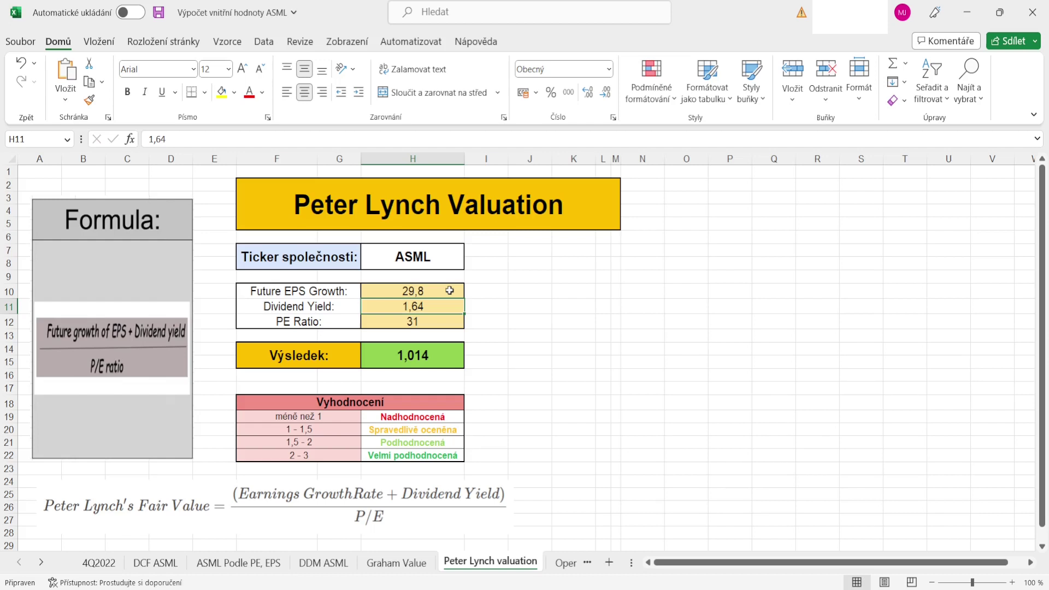
pyautogui.hotkey('ctrl', 'z')
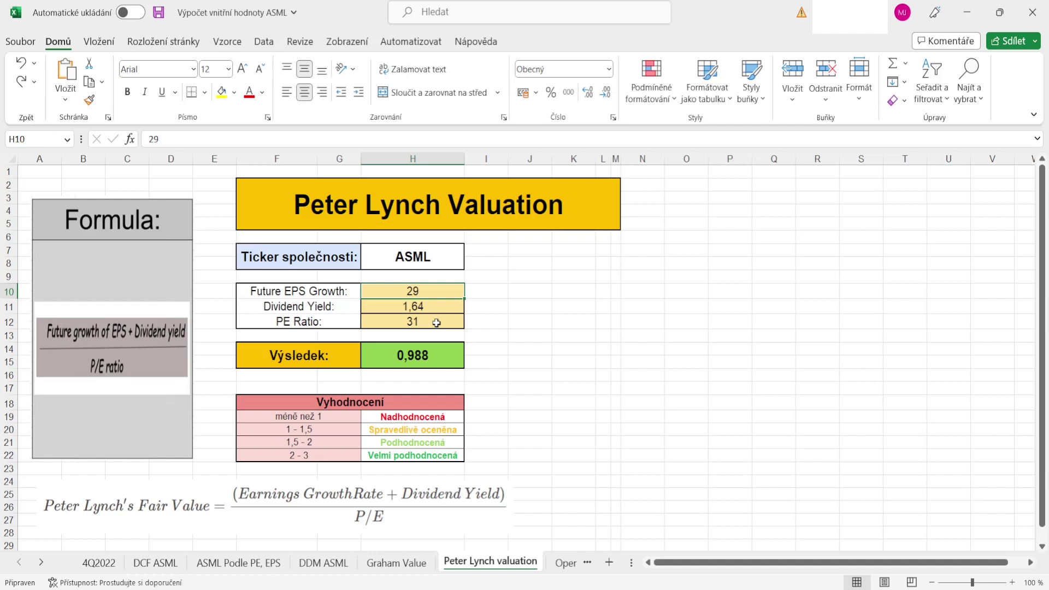
# - Review the Operating ratio and Grahamovo číslo sheets and the overall stock valuation summary on the Vyhodnocení sheet
pyautogui.click(42, 563)
pyautogui.click(43, 563)
pyautogui.click(42, 563)
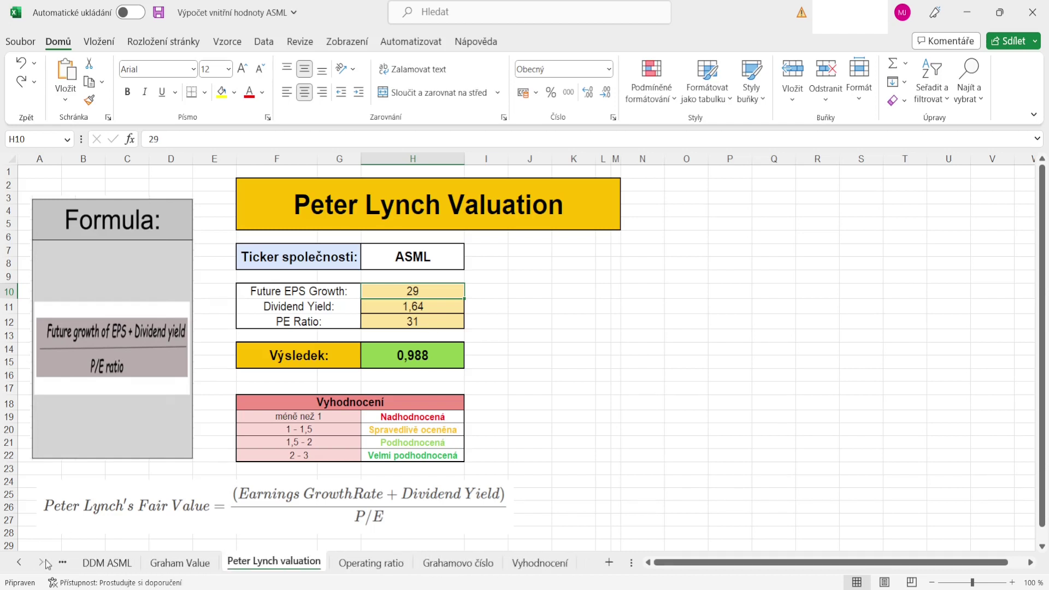
pyautogui.click(383, 563)
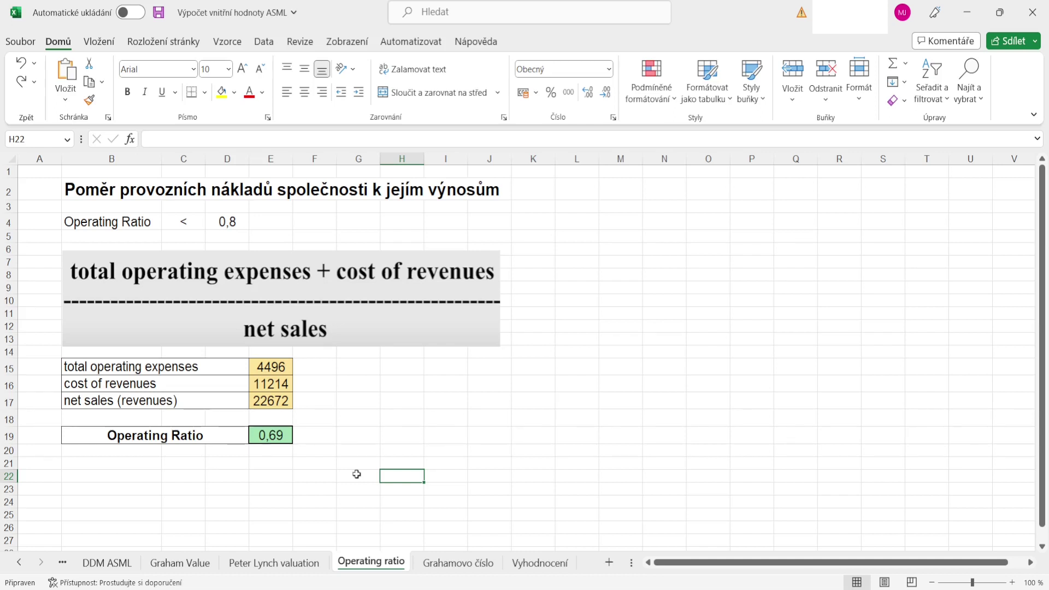
pyautogui.click(458, 563)
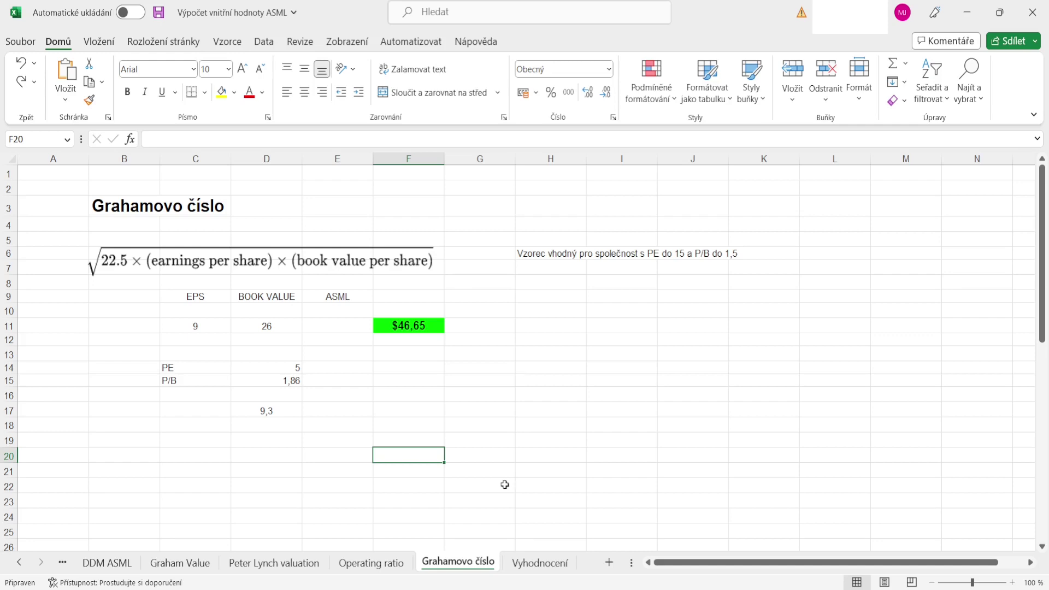
pyautogui.click(538, 563)
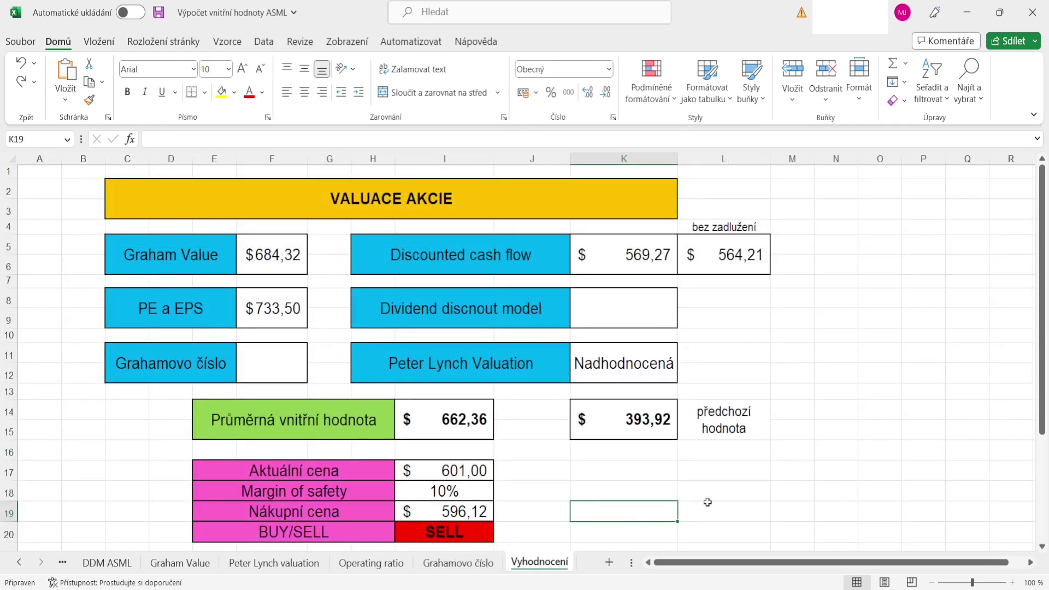